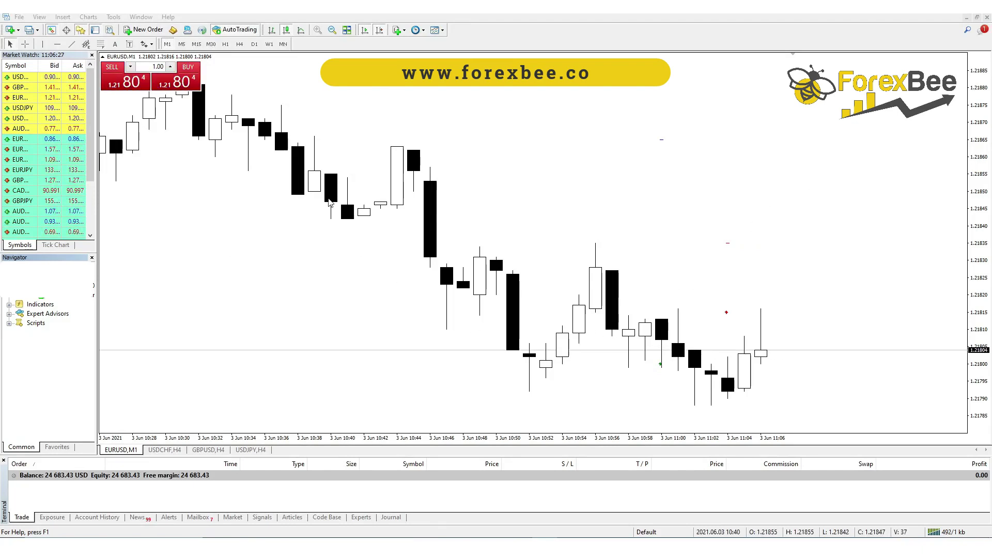
Expand the Scripts group and look through the Buy, Sell Limit and Sell Stop scripts.
{"action": "left_click", "coordinate": [9, 323]}
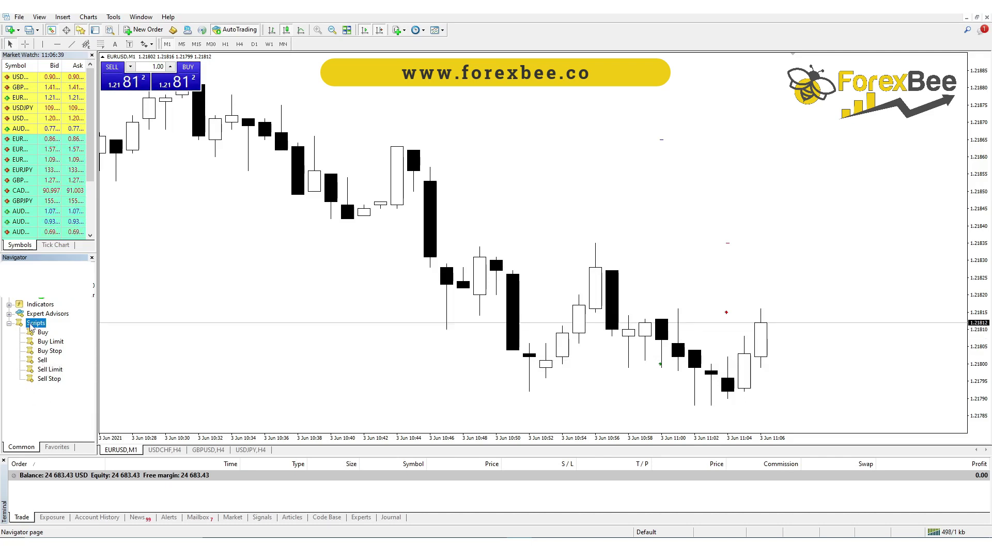
{"action": "left_click", "coordinate": [42, 334]}
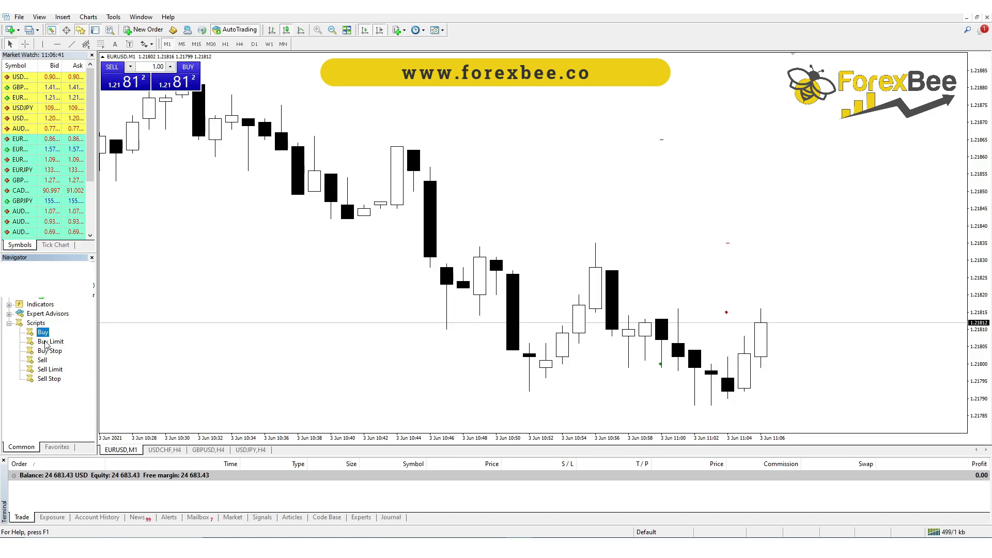
{"action": "left_click", "coordinate": [44, 370]}
{"action": "left_click", "coordinate": [46, 379]}
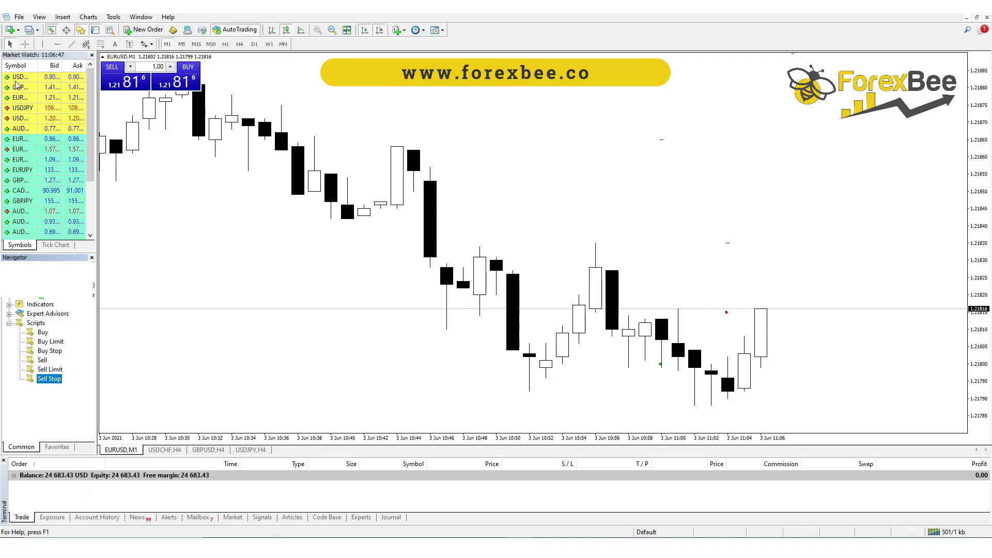
Open the terminal's data folder and go into the Scripts folder inside MQL4.
{"action": "left_click", "coordinate": [22, 17]}
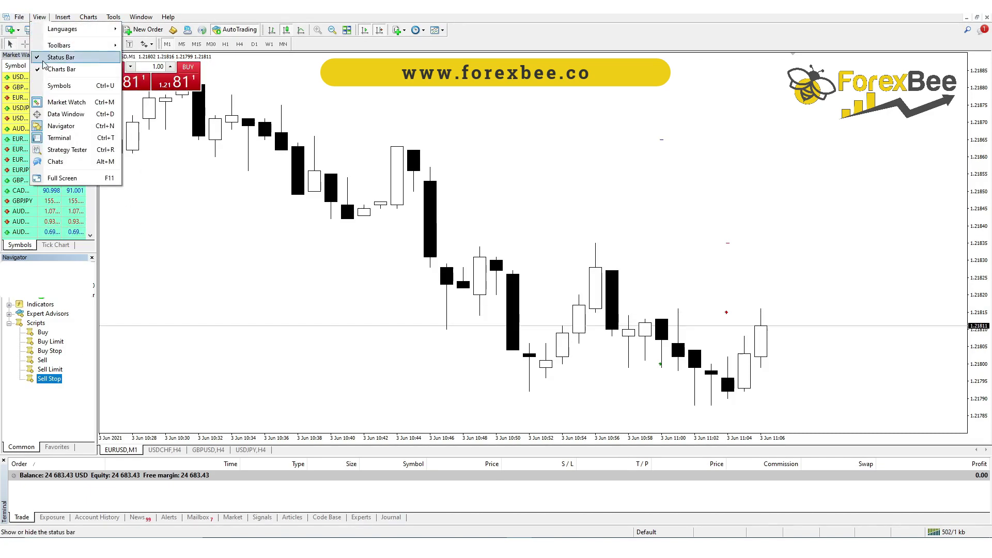
{"action": "left_click", "coordinate": [14, 18]}
{"action": "left_click", "coordinate": [16, 19]}
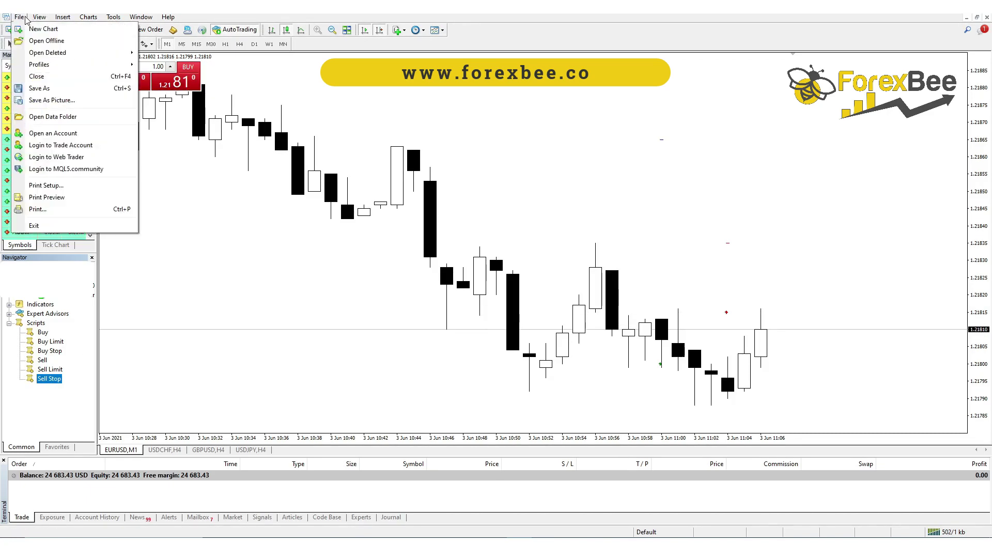
{"action": "left_click", "coordinate": [32, 120]}
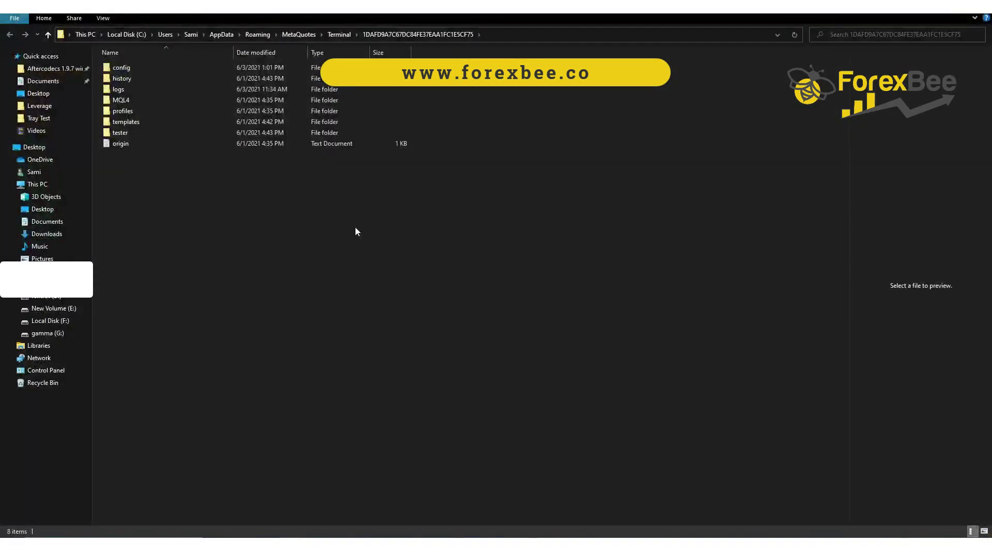
{"action": "double_click", "coordinate": [122, 101]}
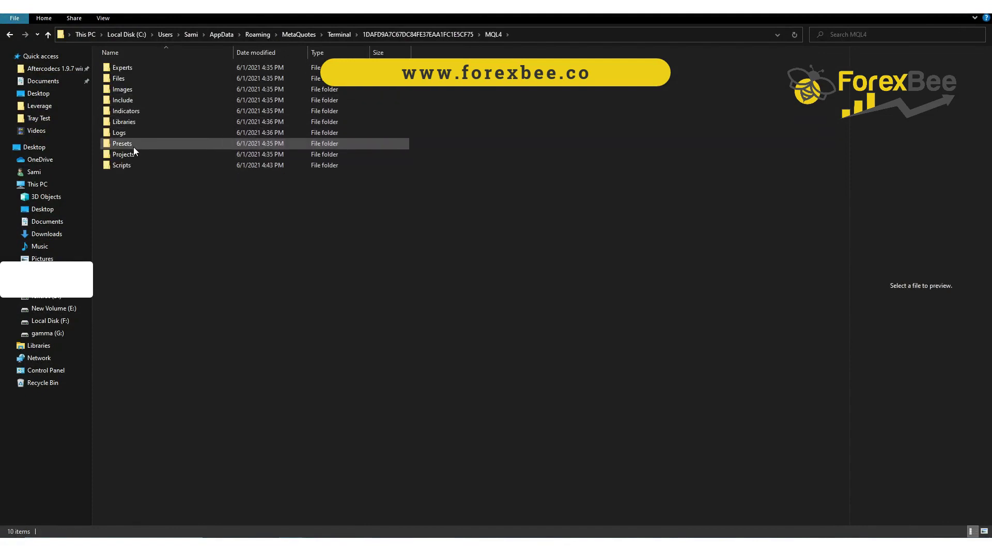
{"action": "left_click", "coordinate": [137, 165]}
{"action": "double_click", "coordinate": [138, 166]}
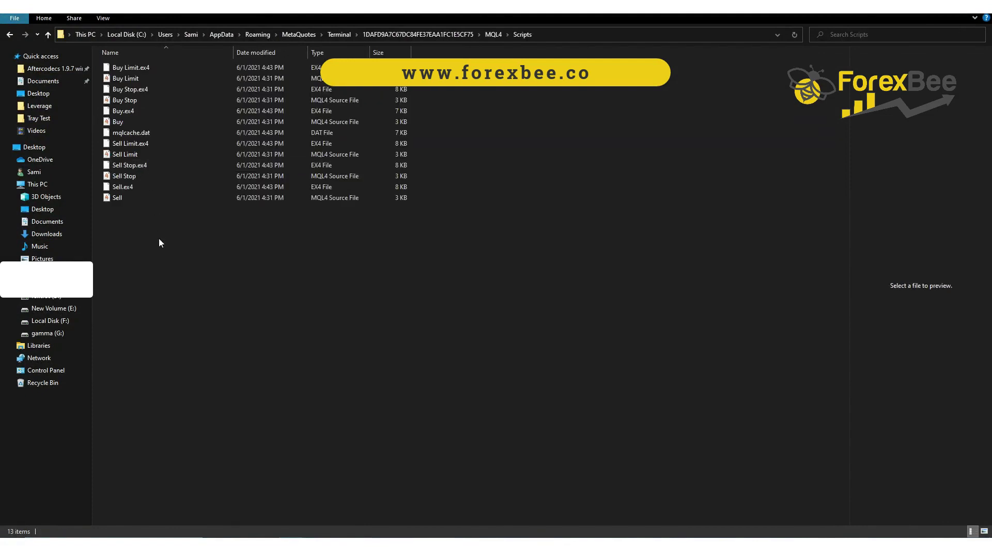
Select all the script files in the Scripts folder and close the folder window.
{"action": "left_click_drag", "start_coordinate": [141, 259], "coordinate": [169, 74]}
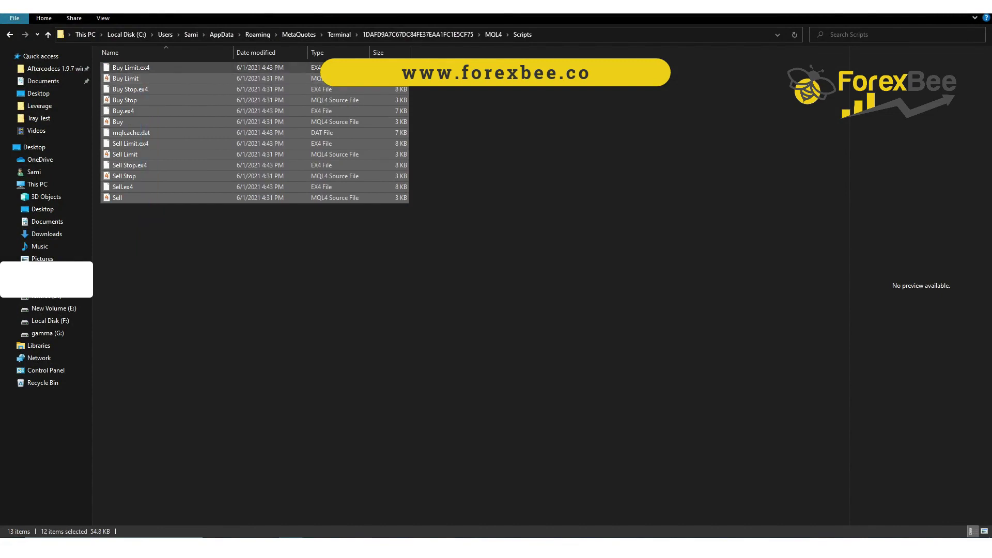
{"action": "left_click_drag", "start_coordinate": [448, 63], "coordinate": [171, 226]}
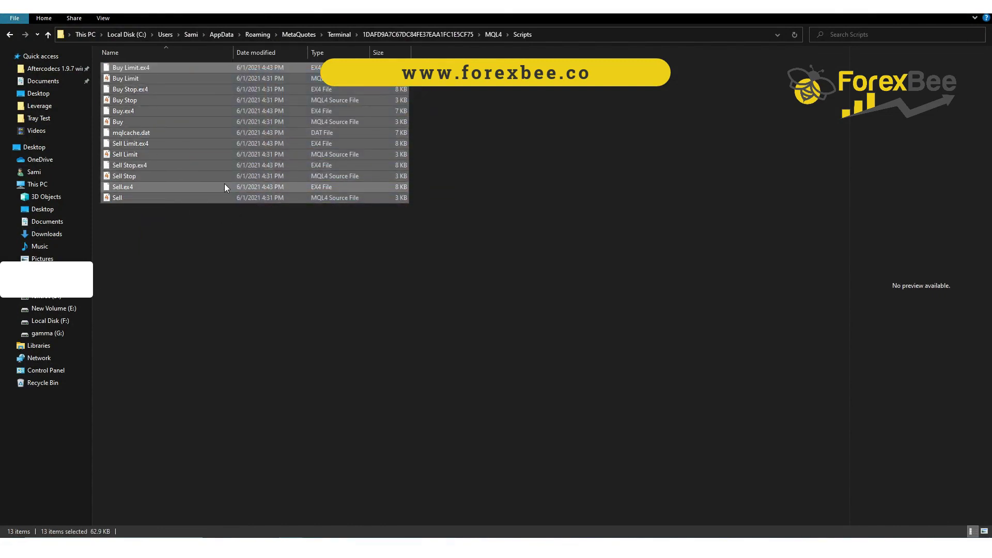
{"action": "left_click", "coordinate": [980, 6]}
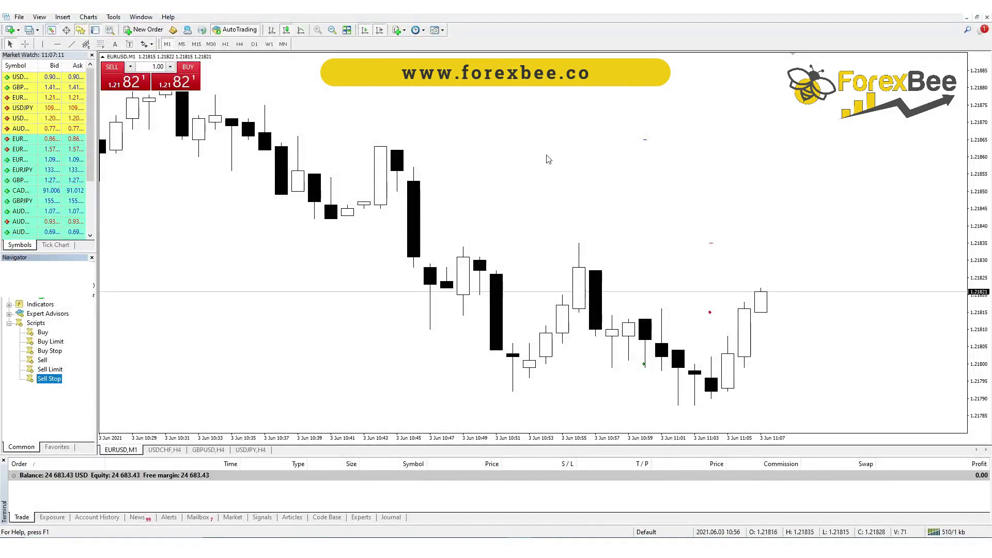
Collapse and re-expand the Scripts group, and check the AutoTrading setting.
{"action": "left_click", "coordinate": [8, 323]}
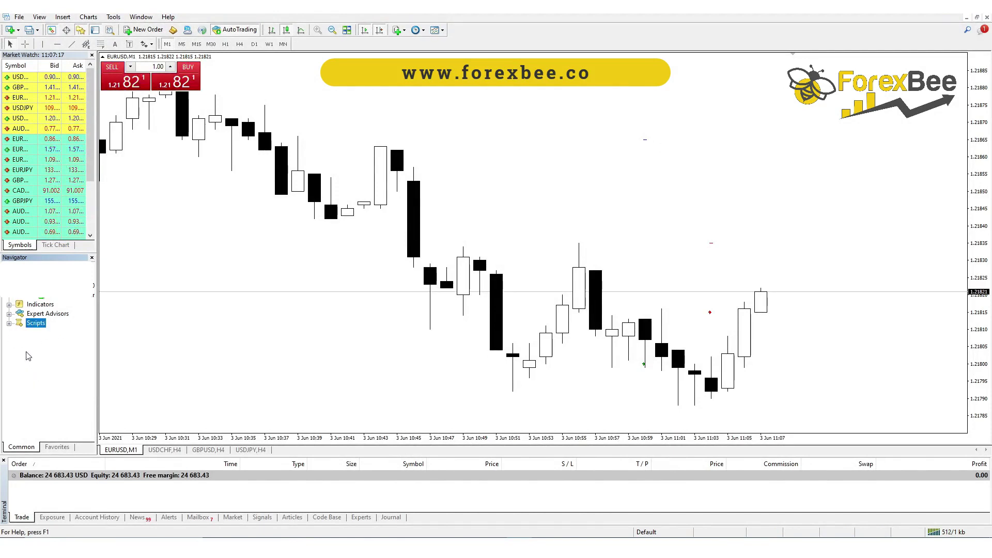
{"action": "key", "text": "Right"}
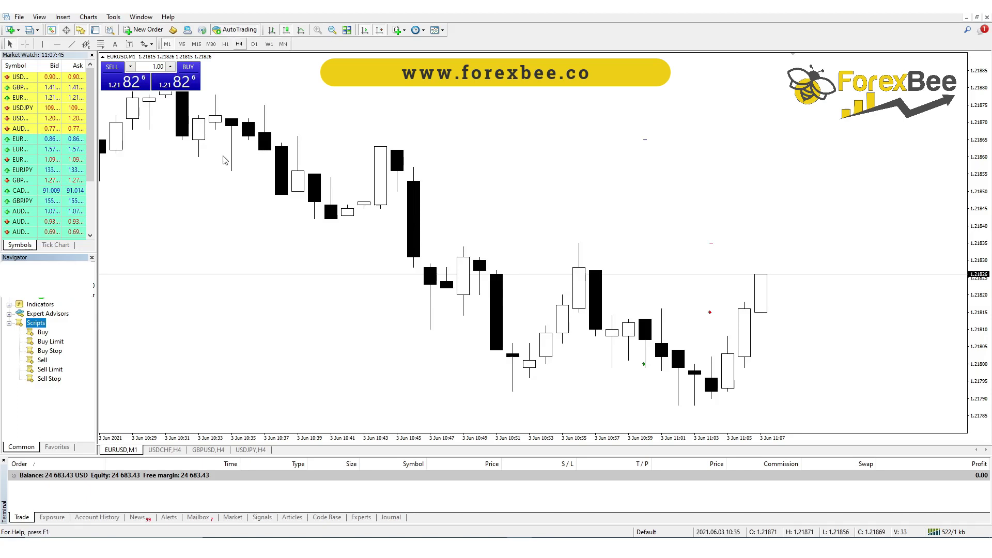
{"action": "left_click", "coordinate": [236, 31]}
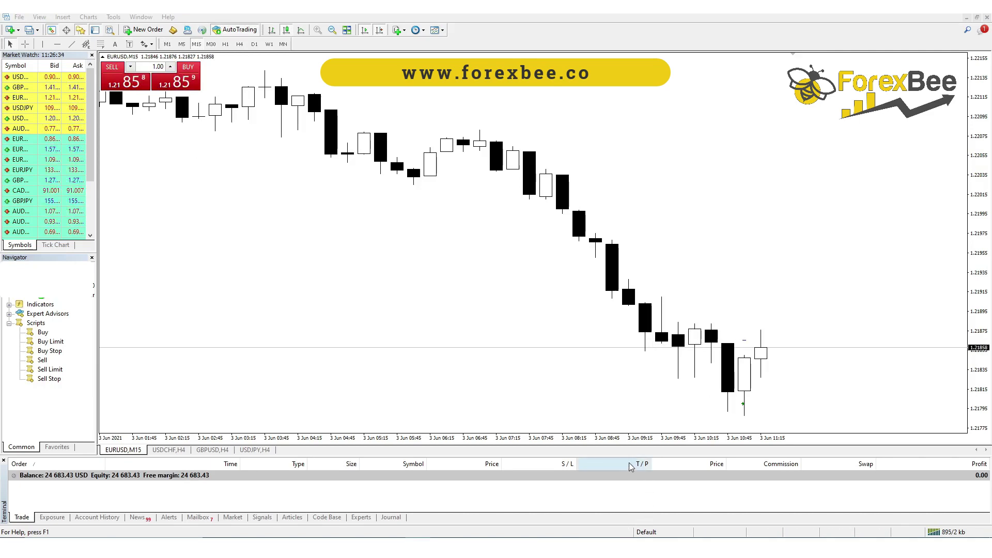
{"action": "mouse_move", "coordinate": [597, 548]}
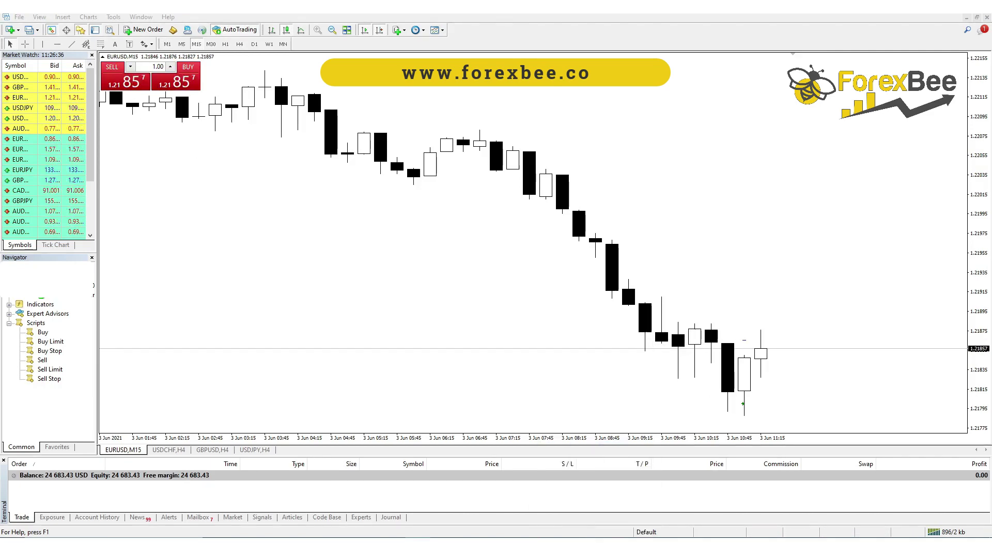
{"action": "left_click", "coordinate": [594, 496]}
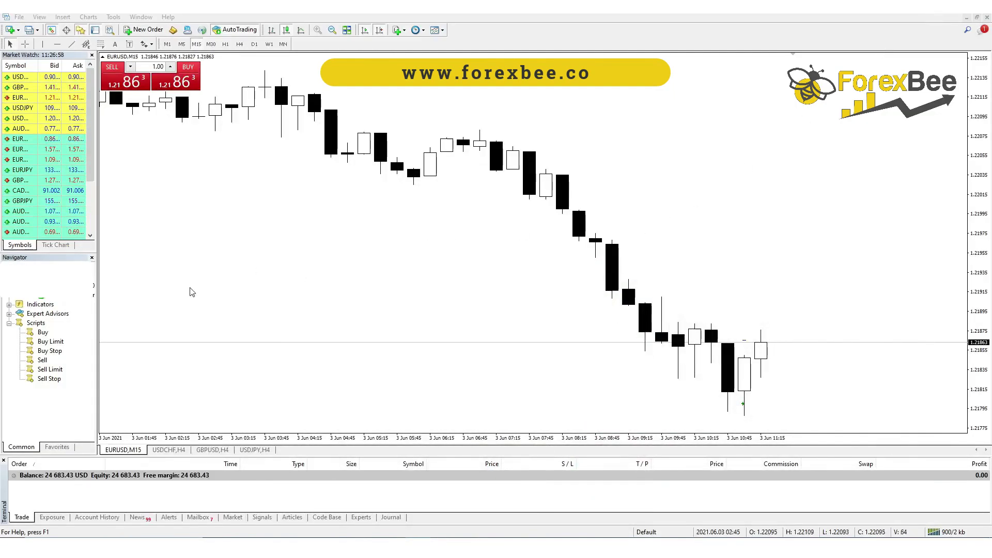
Apply the Buy script to the EURUSD M15 chart.
{"action": "left_click", "coordinate": [42, 332]}
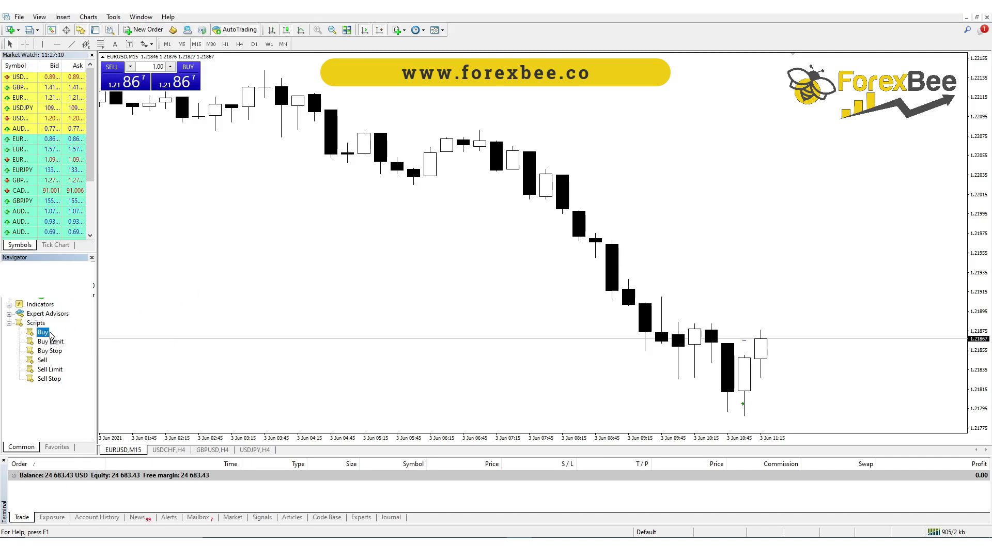
{"action": "left_click_drag", "start_coordinate": [43, 335], "coordinate": [537, 268]}
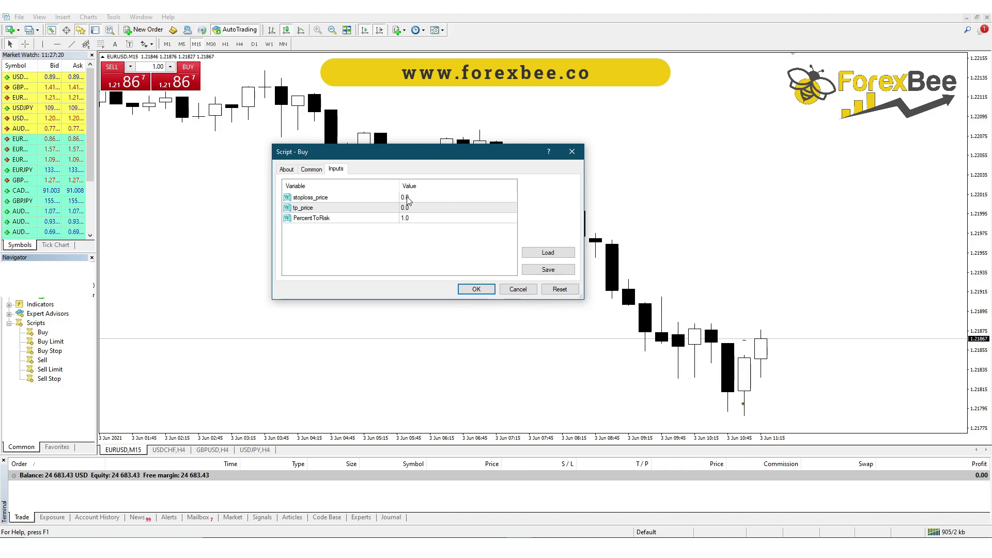
Examine the Buy script's stoploss_price, tp_price and PercentToRisk parameters without changing their values.
{"action": "left_click", "coordinate": [326, 201]}
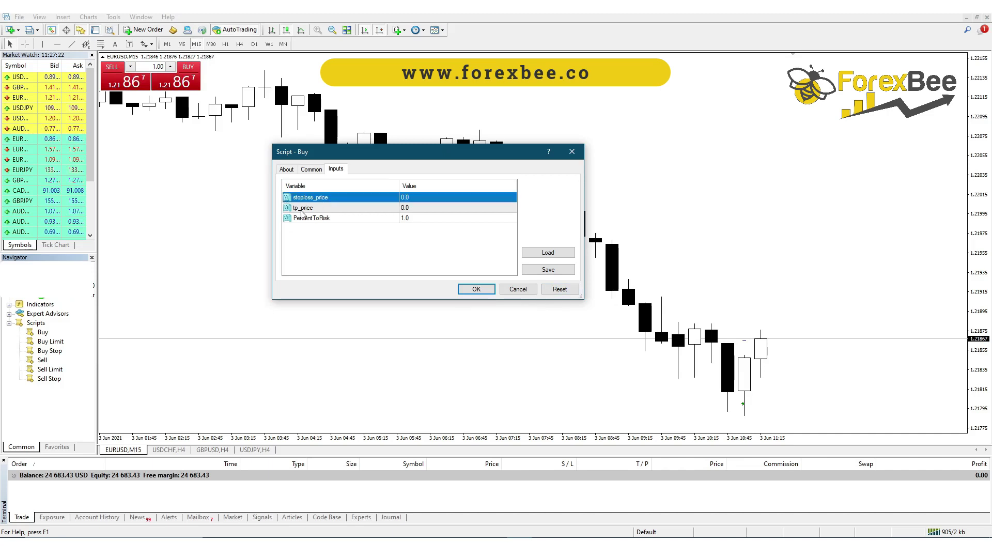
{"action": "left_click", "coordinate": [302, 209]}
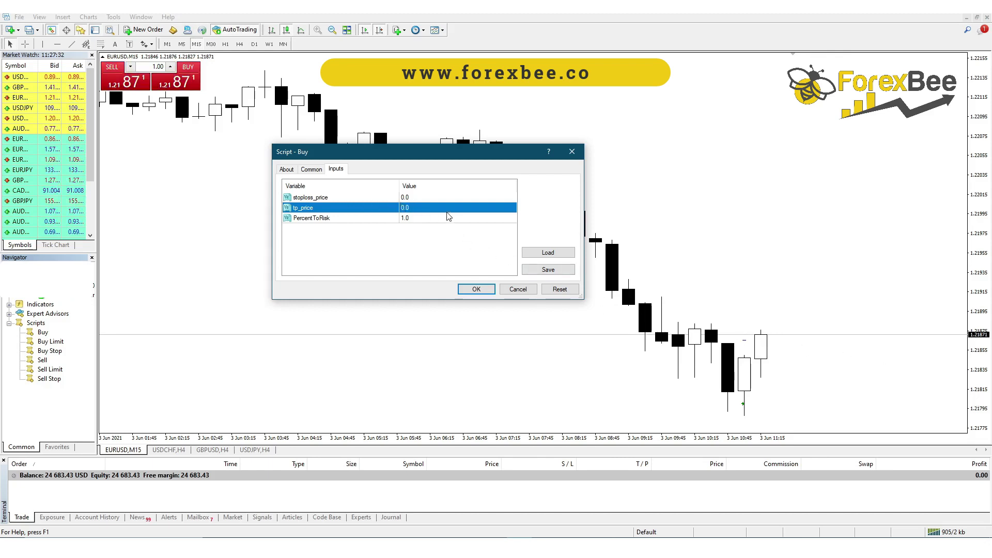
{"action": "left_click", "coordinate": [410, 197]}
{"action": "left_click", "coordinate": [410, 209]}
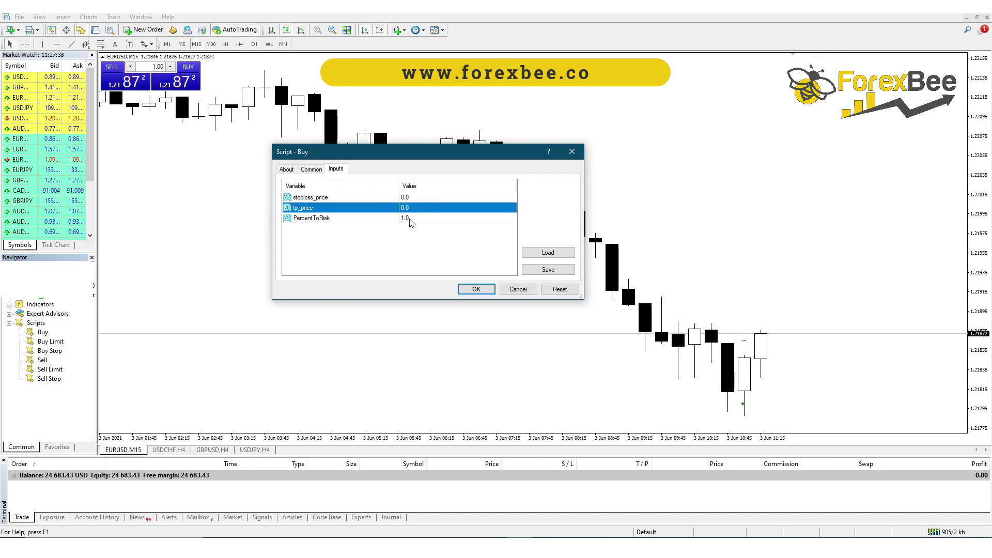
{"action": "left_click", "coordinate": [332, 219]}
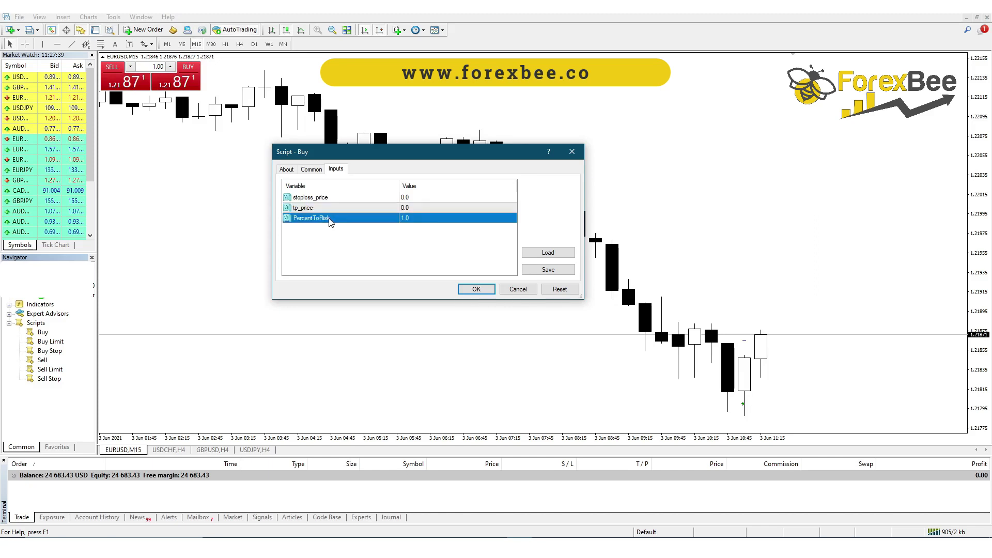
{"action": "left_click", "coordinate": [409, 226]}
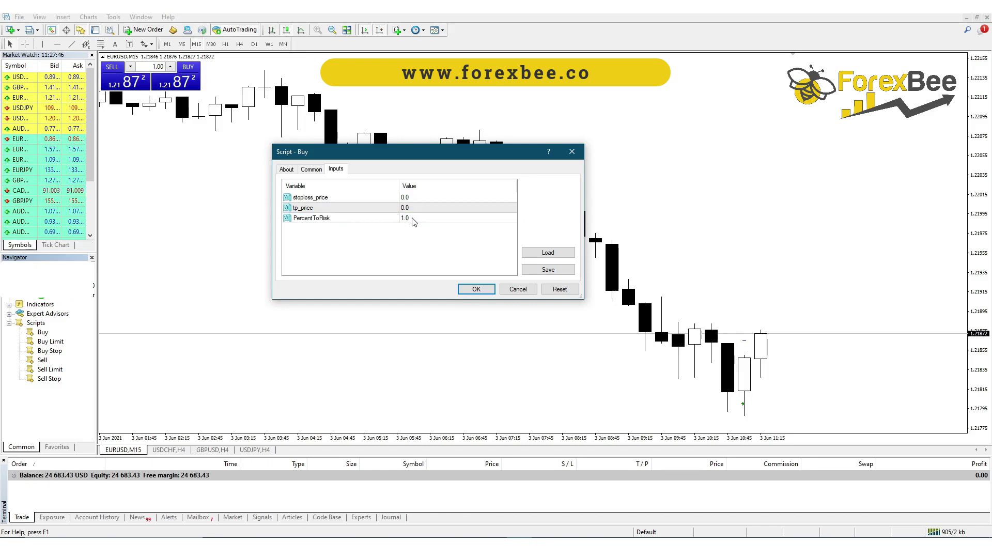
{"action": "left_click", "coordinate": [412, 221]}
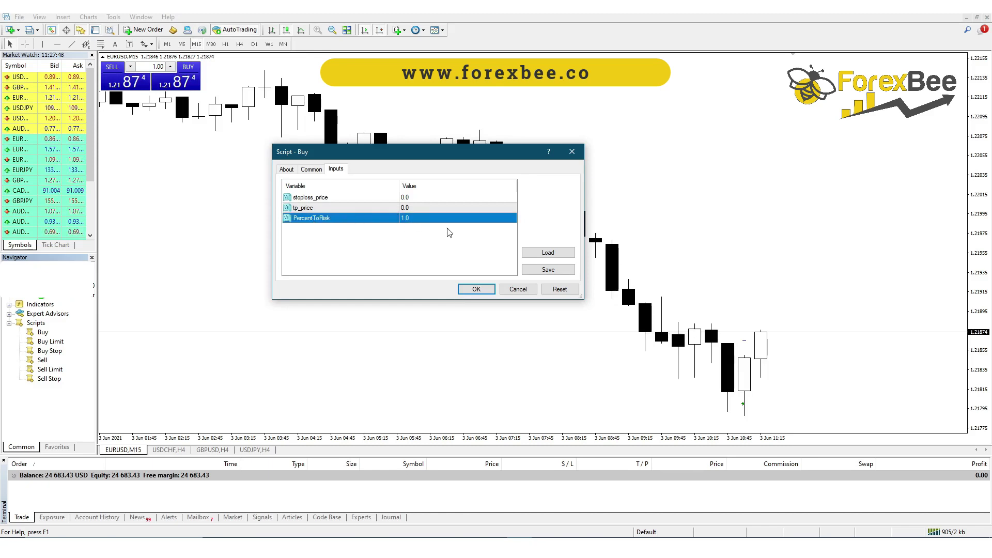
{"action": "left_click", "coordinate": [420, 218]}
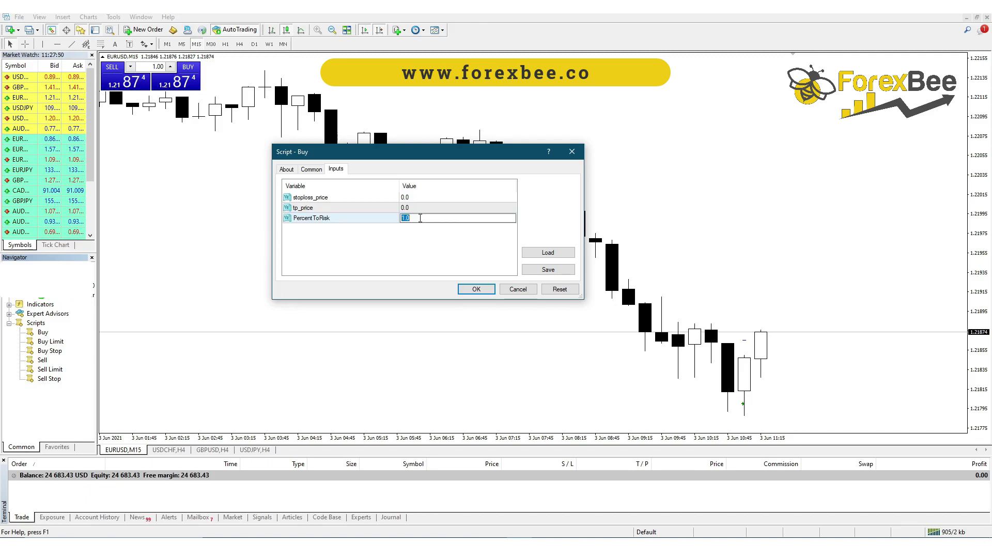
{"action": "left_click", "coordinate": [408, 249]}
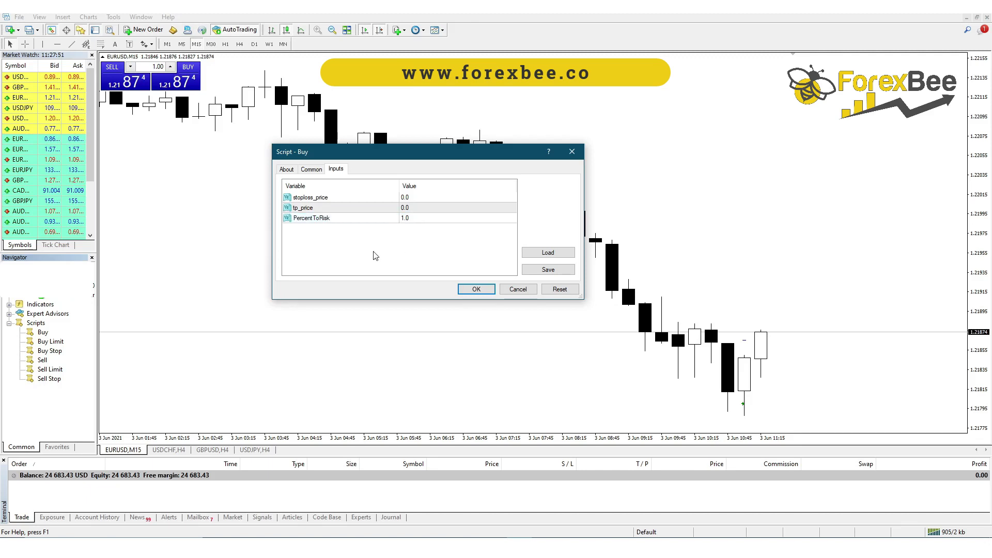
Set the Buy script's stoploss_price to 1.21795.
{"action": "double_click", "coordinate": [405, 197]}
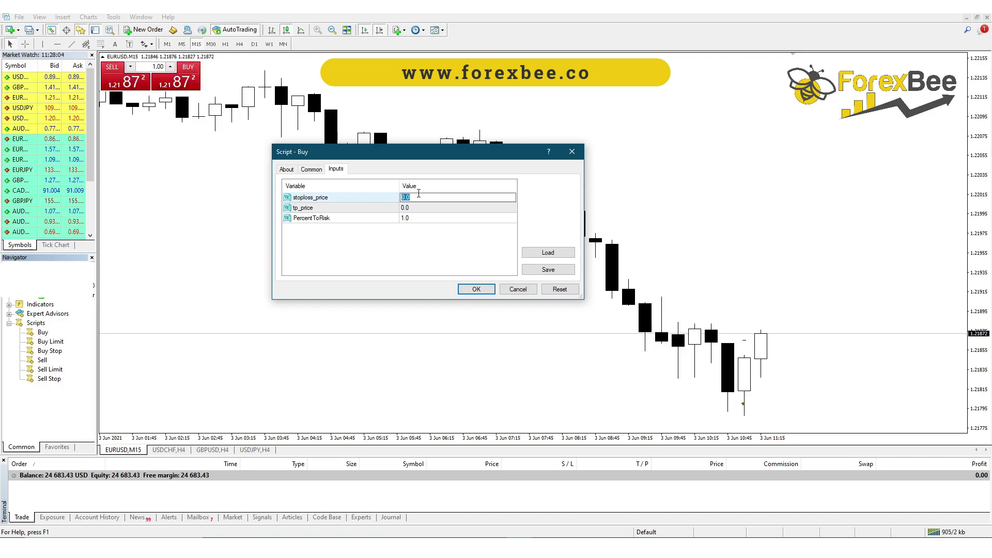
{"action": "type", "text": "1.2"}
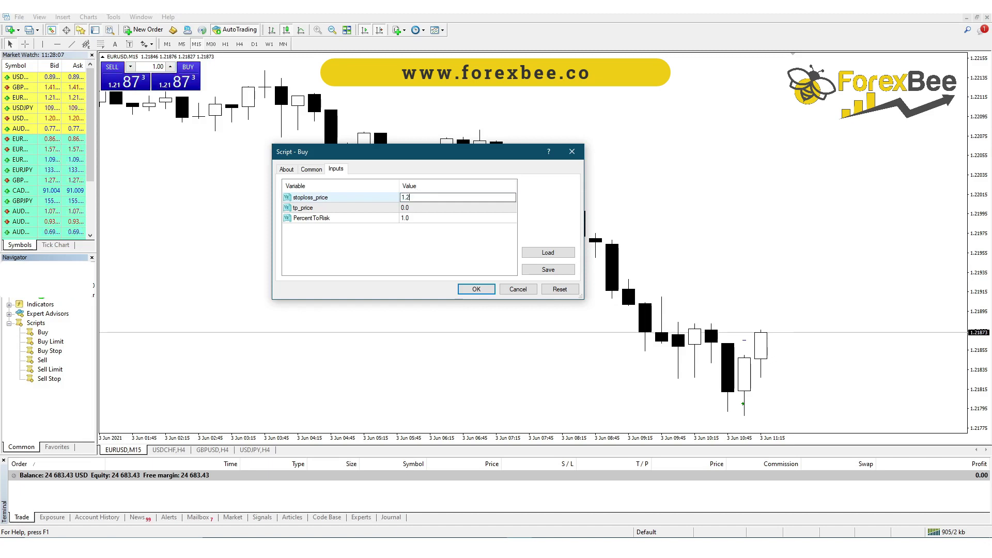
{"action": "type", "text": "1795"}
Set the Buy script's tp_price to 1.21975 and run the script to place the order.
{"action": "left_click", "coordinate": [425, 207]}
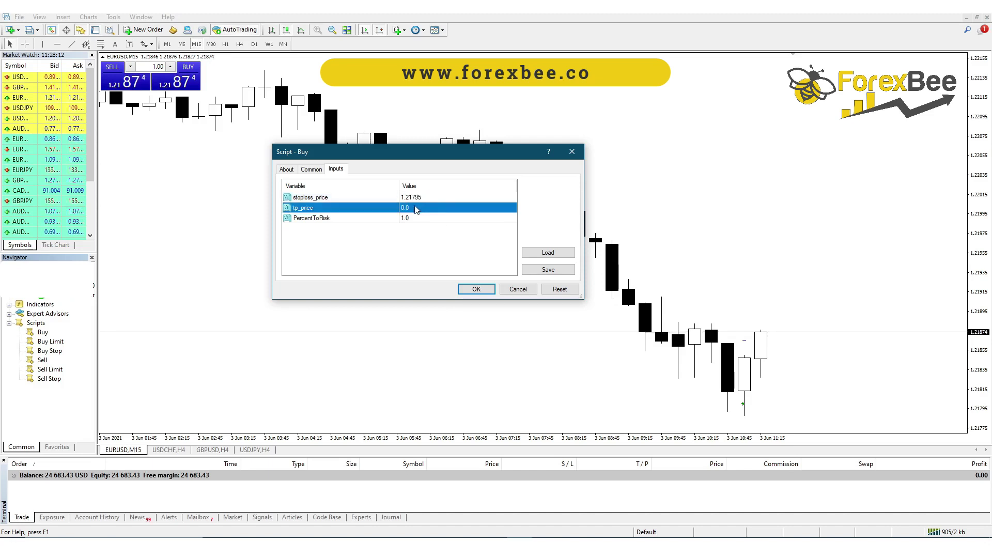
{"action": "left_click", "coordinate": [435, 208]}
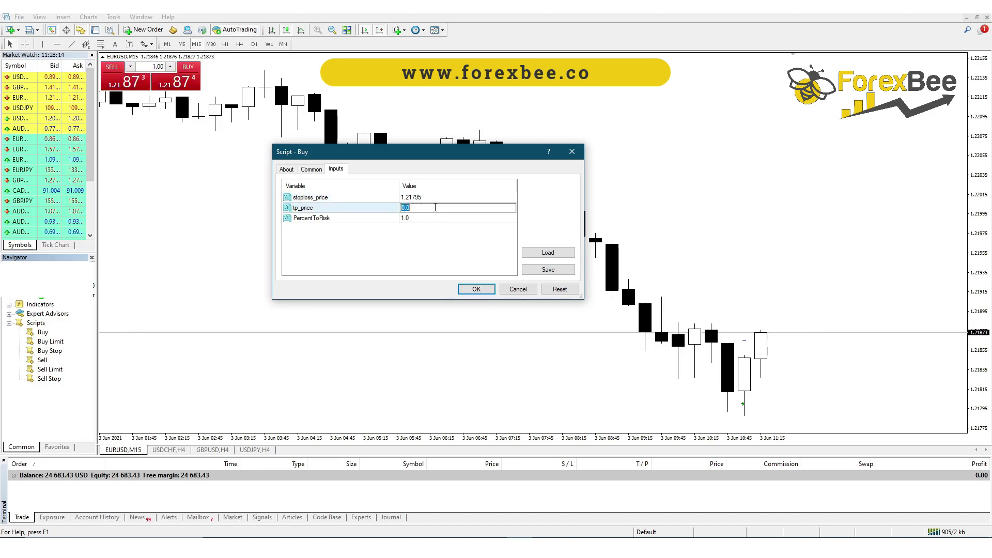
{"action": "type", "text": "1.21"}
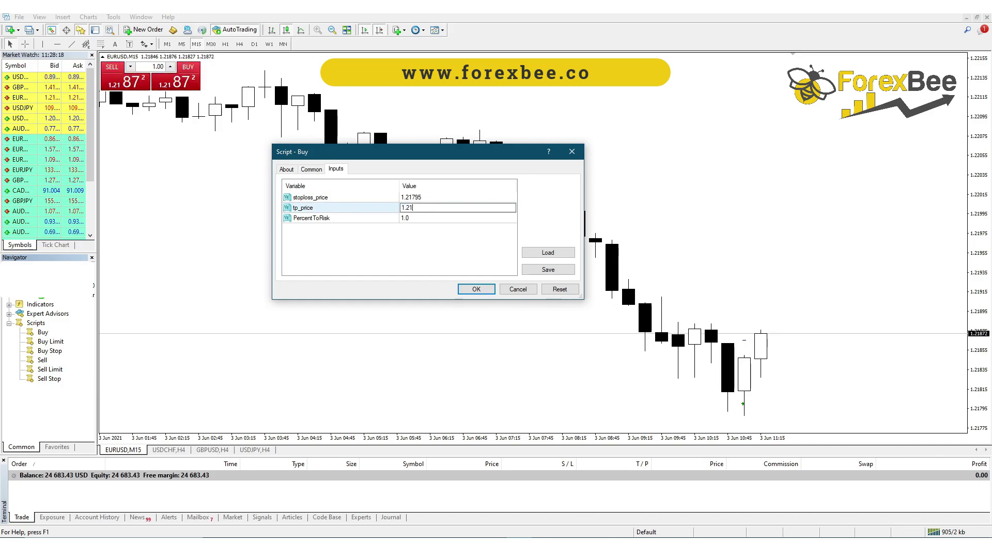
{"action": "type", "text": "975"}
{"action": "left_click", "coordinate": [425, 248]}
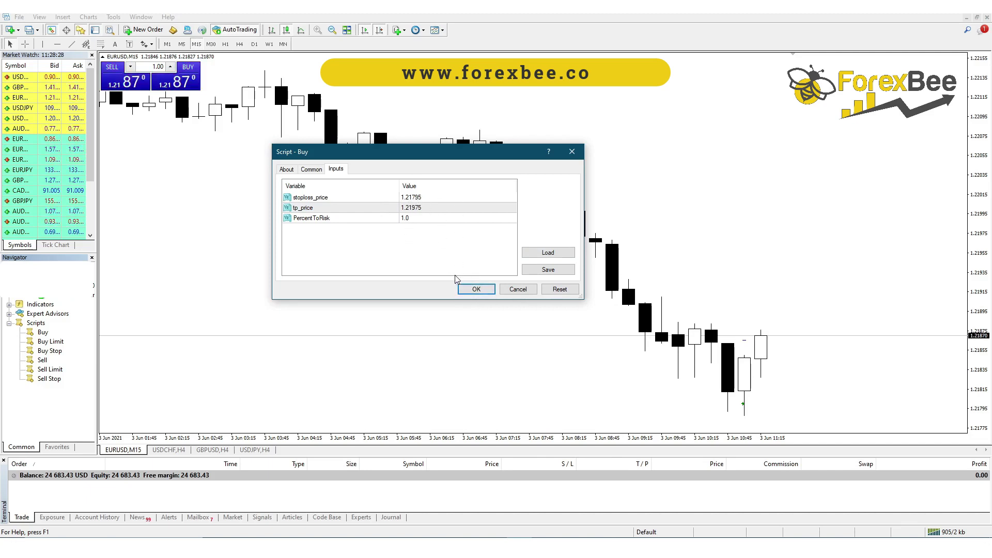
{"action": "left_click", "coordinate": [467, 290]}
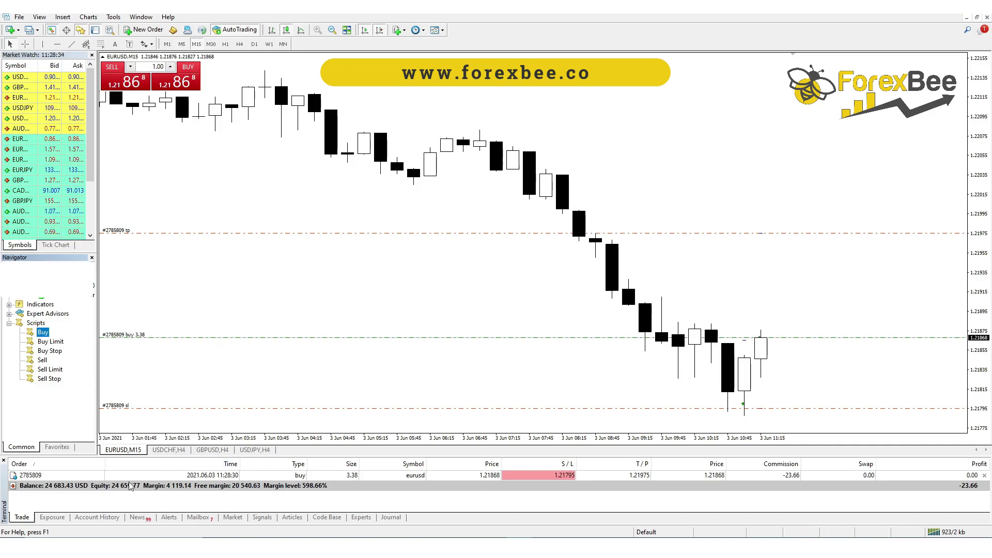
Select the open EURUSD buy order in the trade list to review its details.
{"action": "left_click", "coordinate": [68, 497]}
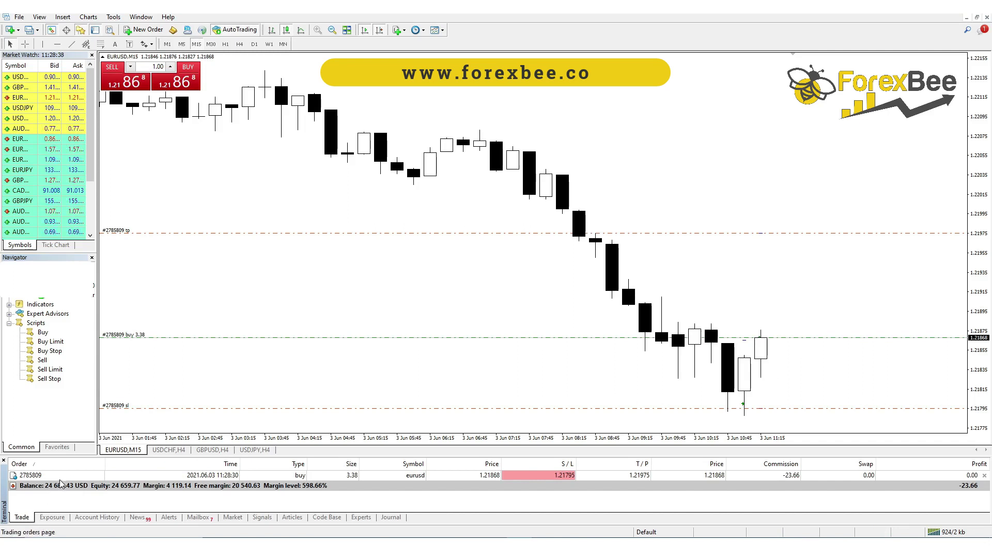
{"action": "left_click", "coordinate": [105, 477]}
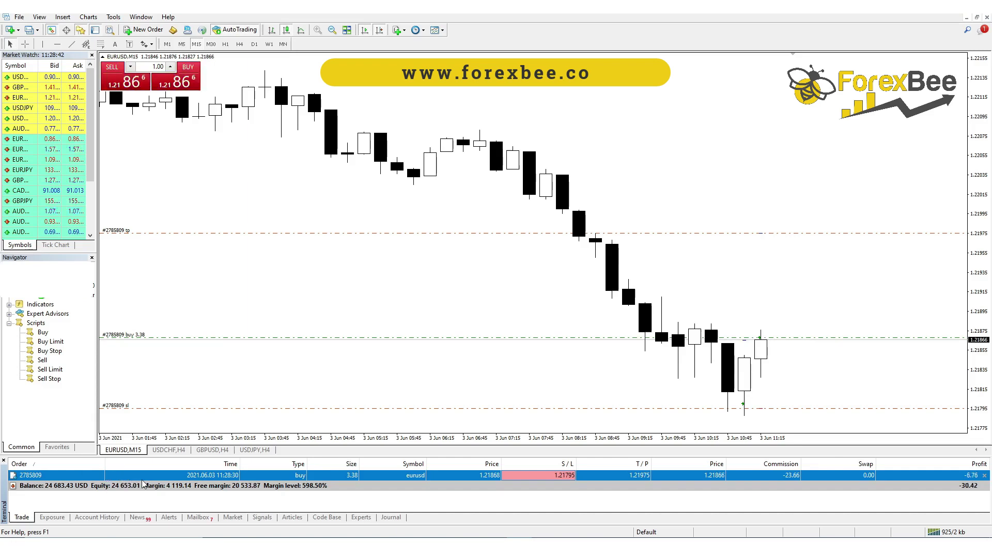
{"action": "left_click", "coordinate": [347, 485]}
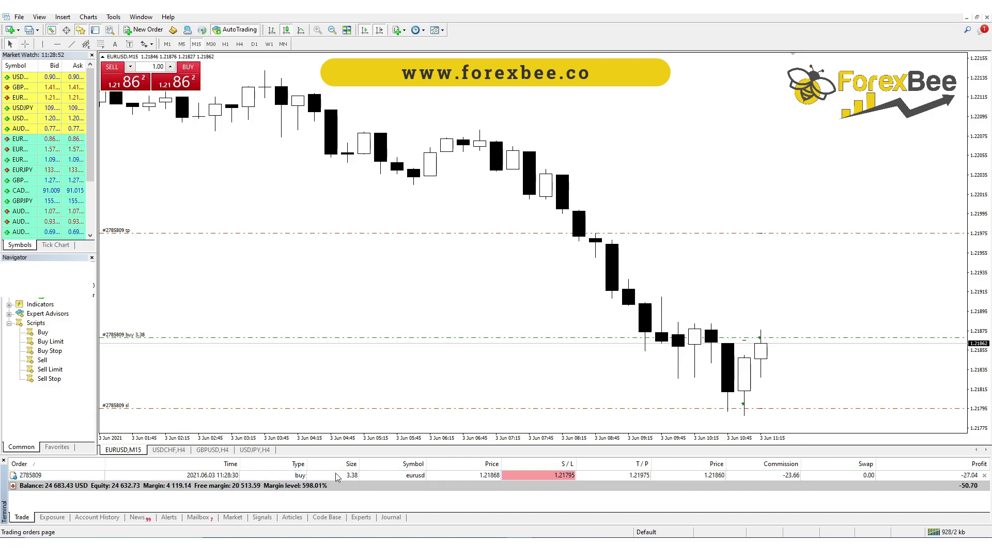
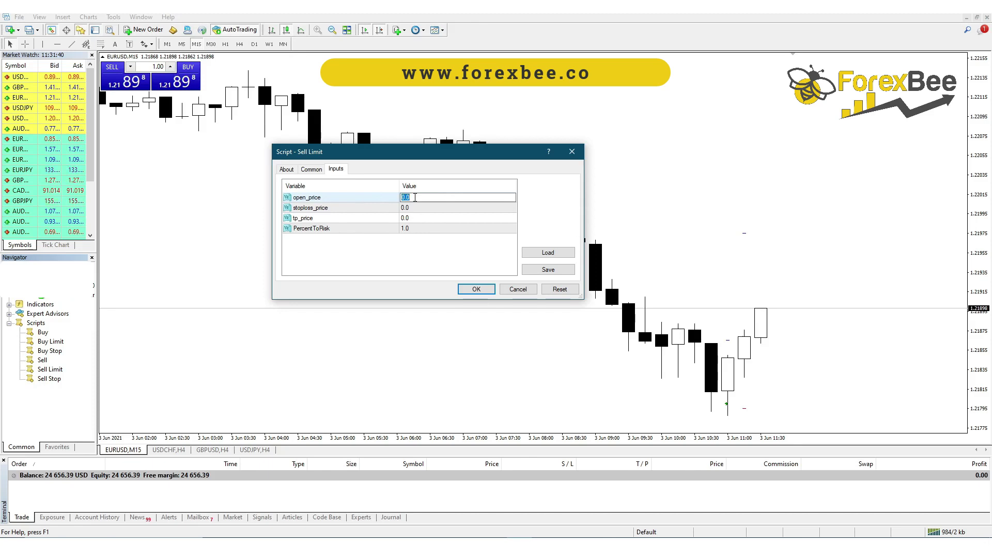
Set the Sell Limit script's open_price to 1.21955.
{"action": "type", "text": "1.1955"}
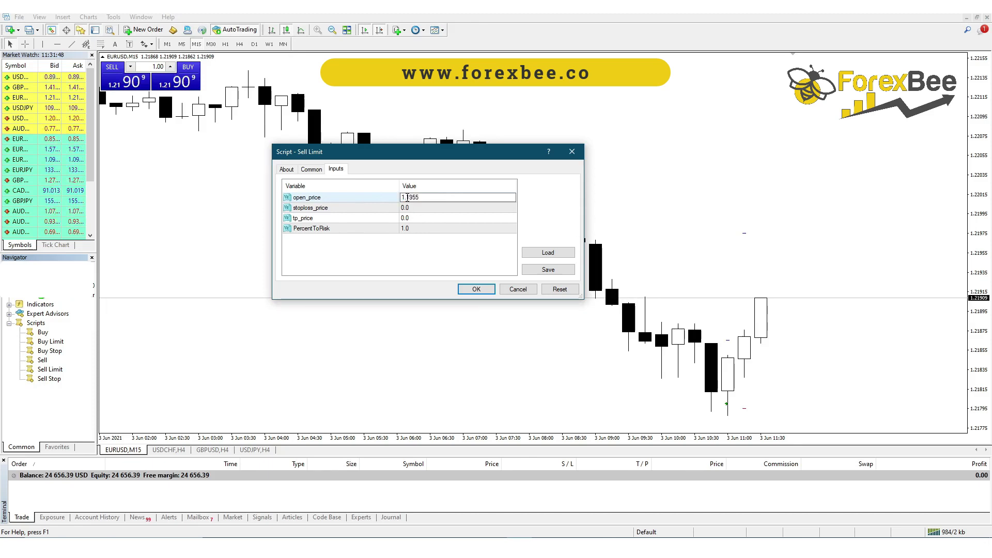
{"action": "left_click", "coordinate": [407, 197]}
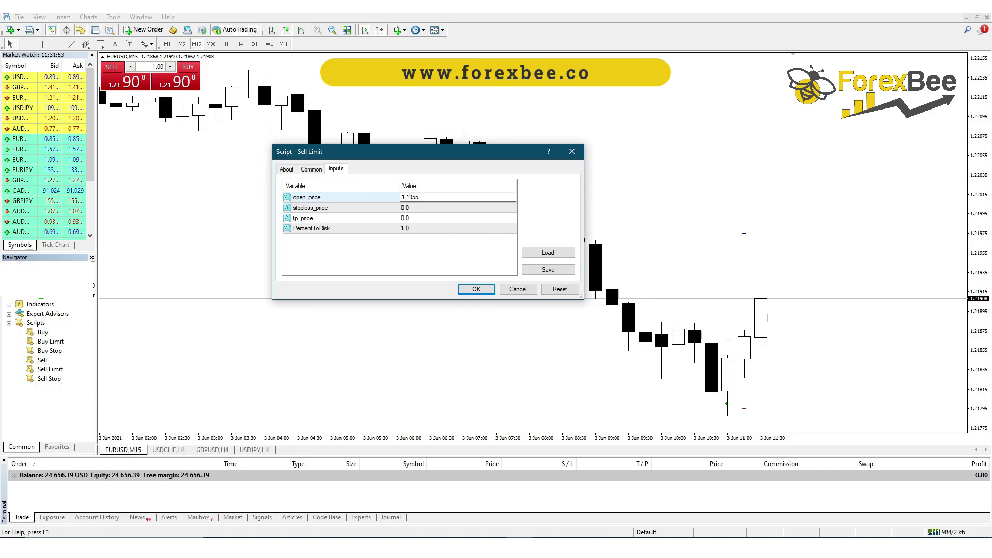
{"action": "type", "text": "2"}
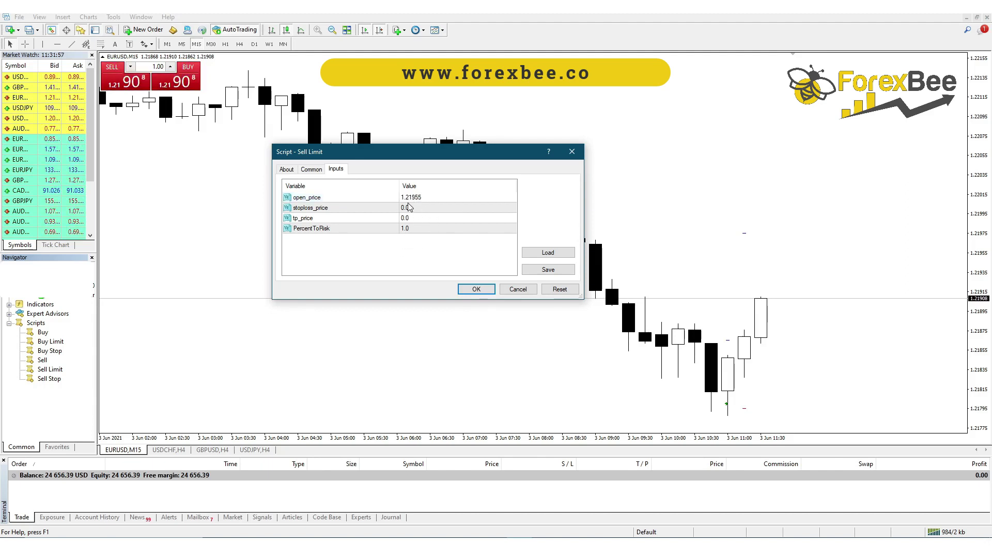
Set the Sell Limit script's stoploss_price to 1.22015.
{"action": "left_click", "coordinate": [408, 208]}
{"action": "left_click", "coordinate": [408, 208]}
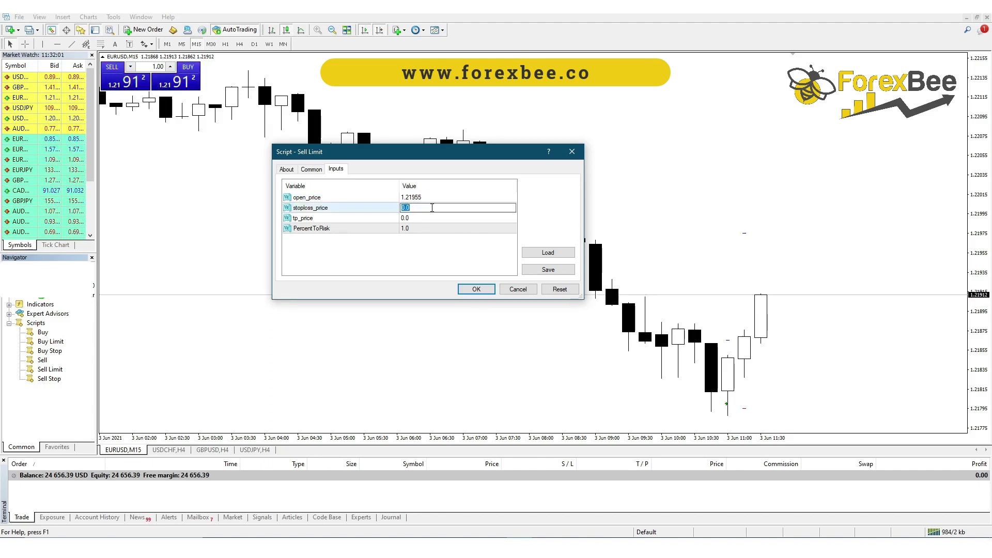
{"action": "type", "text": "1.2"}
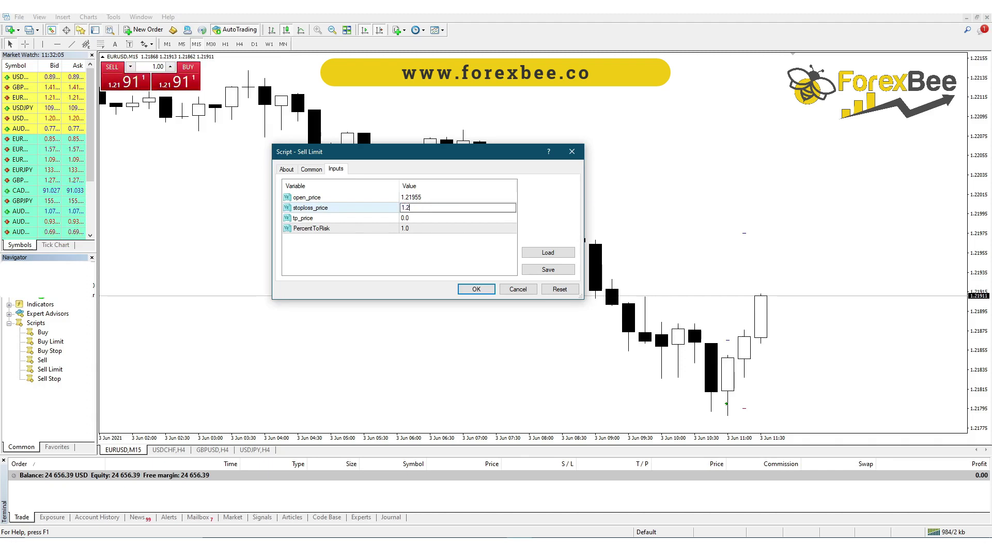
{"action": "type", "text": "2015"}
{"action": "left_click", "coordinate": [402, 246]}
Set the Sell Limit script's tp_price to 1.2177.
{"action": "left_click", "coordinate": [416, 220]}
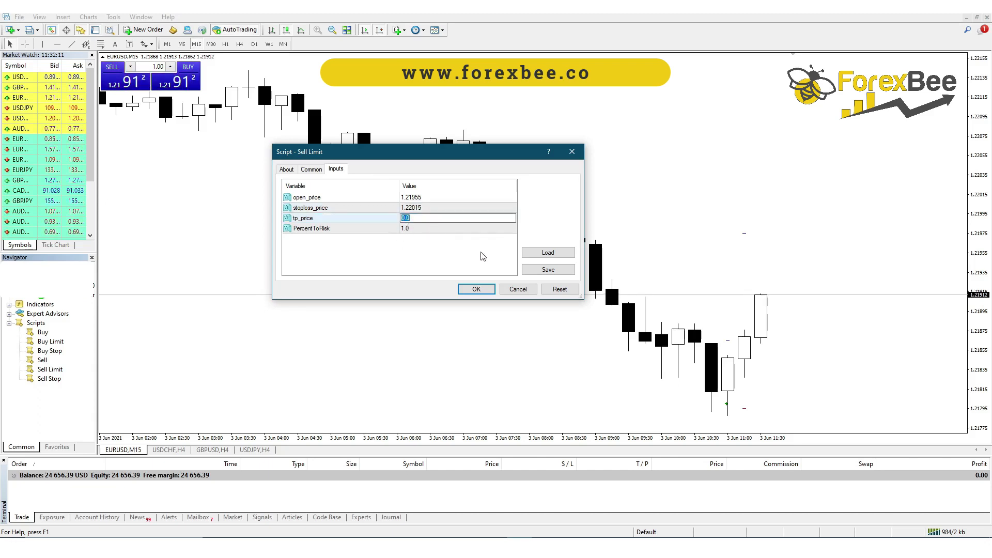
{"action": "type", "text": "1"}
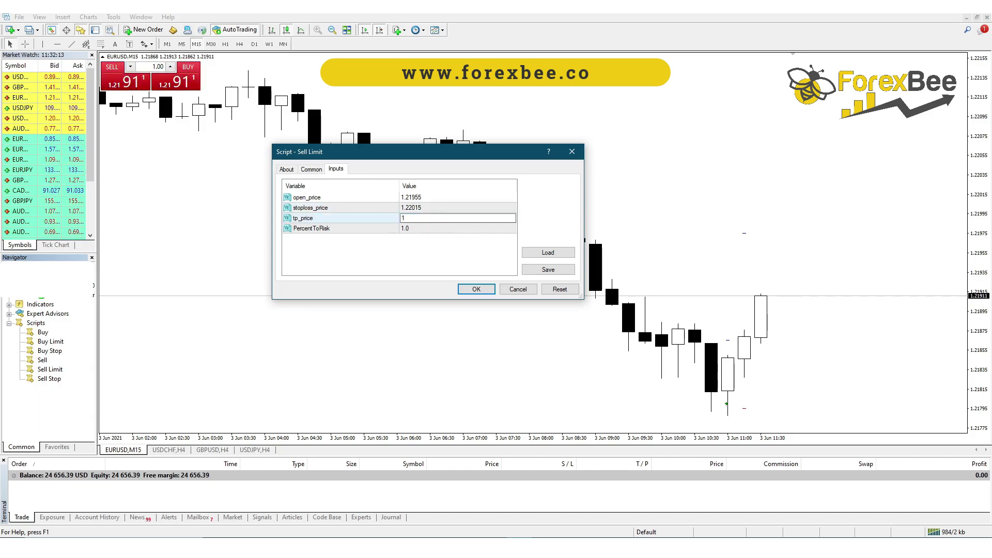
{"action": "type", "text": ".2177"}
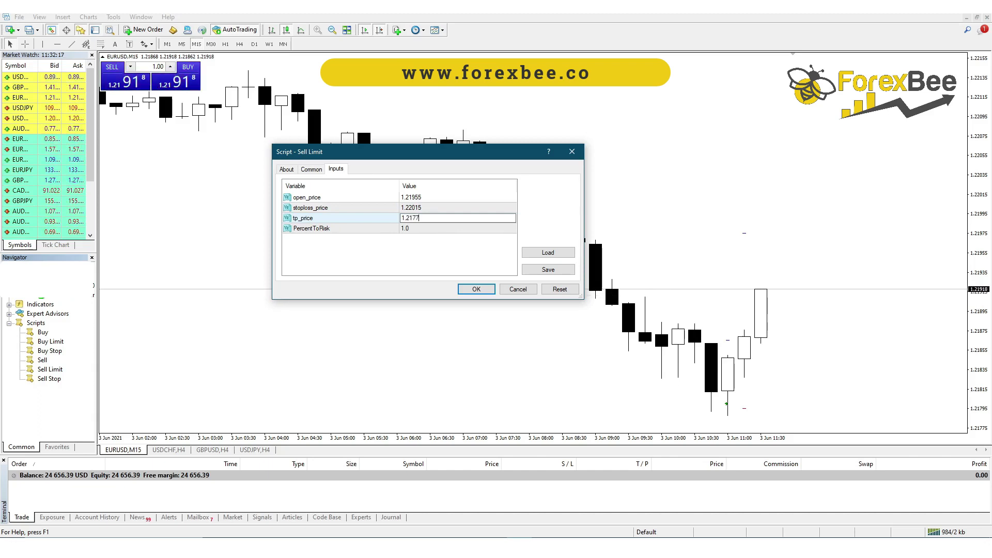
{"action": "left_click", "coordinate": [411, 266]}
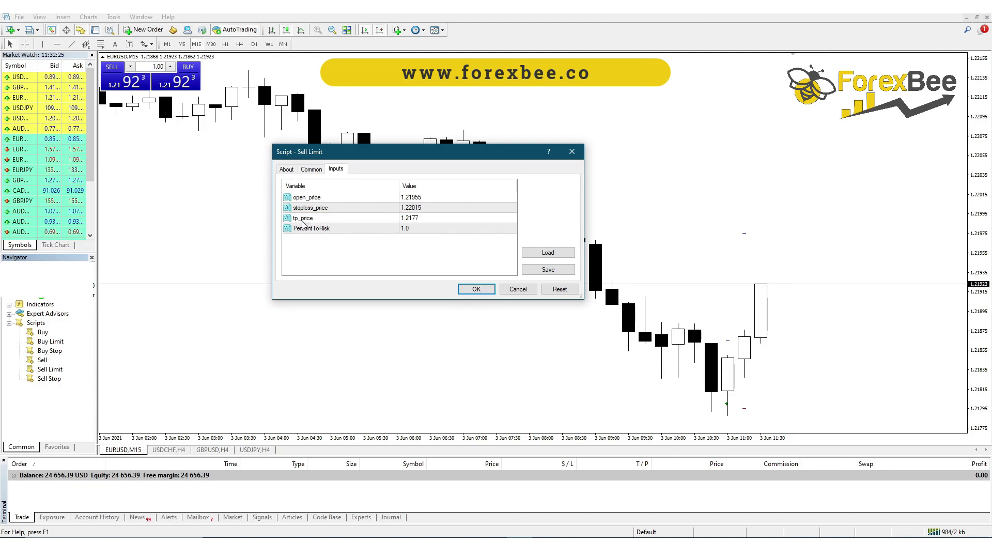
Set the Sell Limit script's PercentToRisk to 0.5 and restore it to 1.0.
{"action": "double_click", "coordinate": [455, 228]}
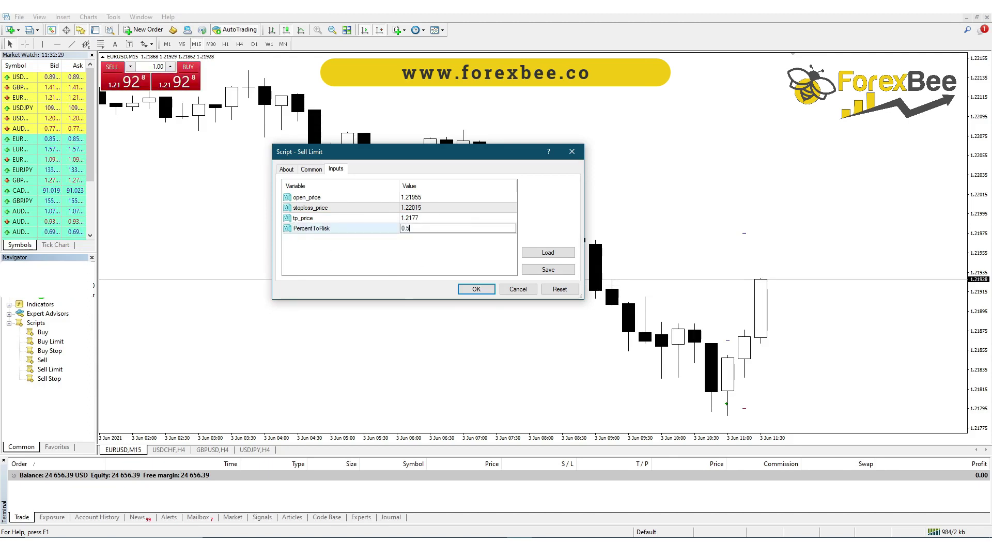
{"action": "key", "text": "Return"}
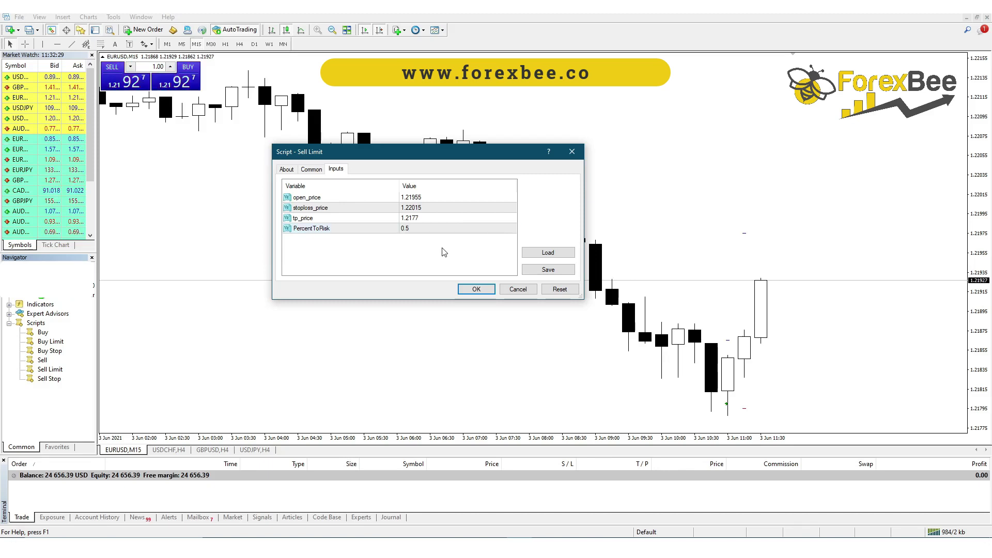
{"action": "double_click", "coordinate": [408, 228]}
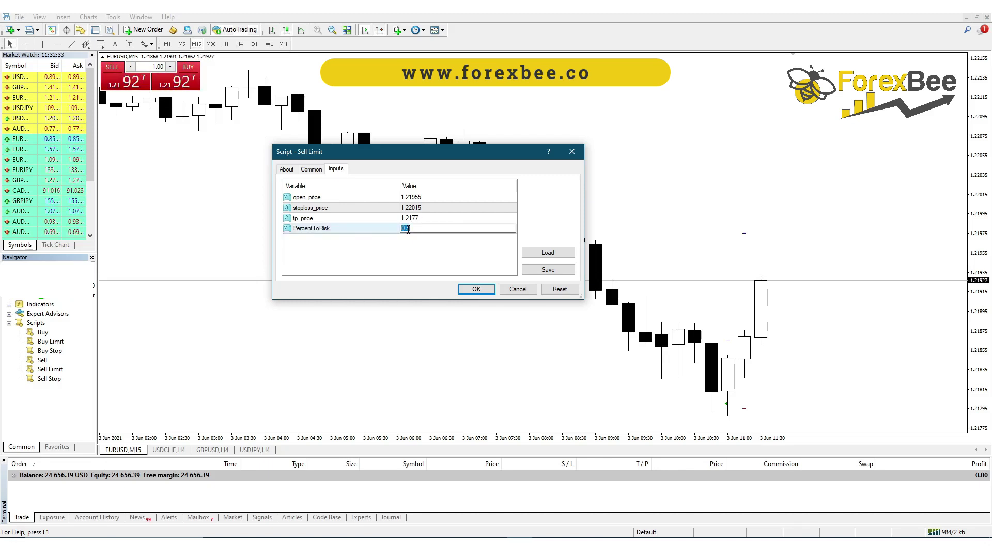
{"action": "type", "text": "1"}
{"action": "key", "text": "Return"}
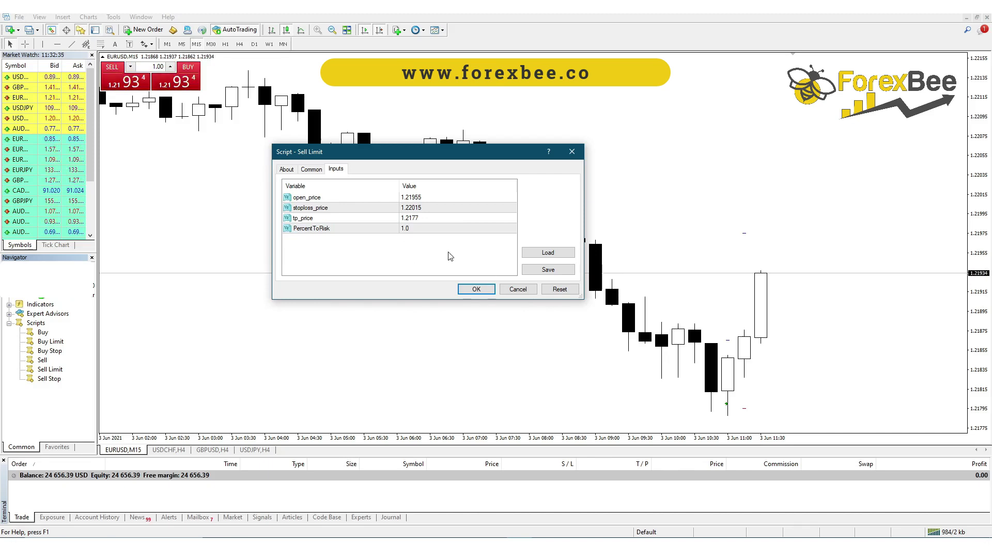
Run the Sell Limit script to place the pending EURUSD order and show its take-profit level on the chart.
{"action": "left_click", "coordinate": [476, 288]}
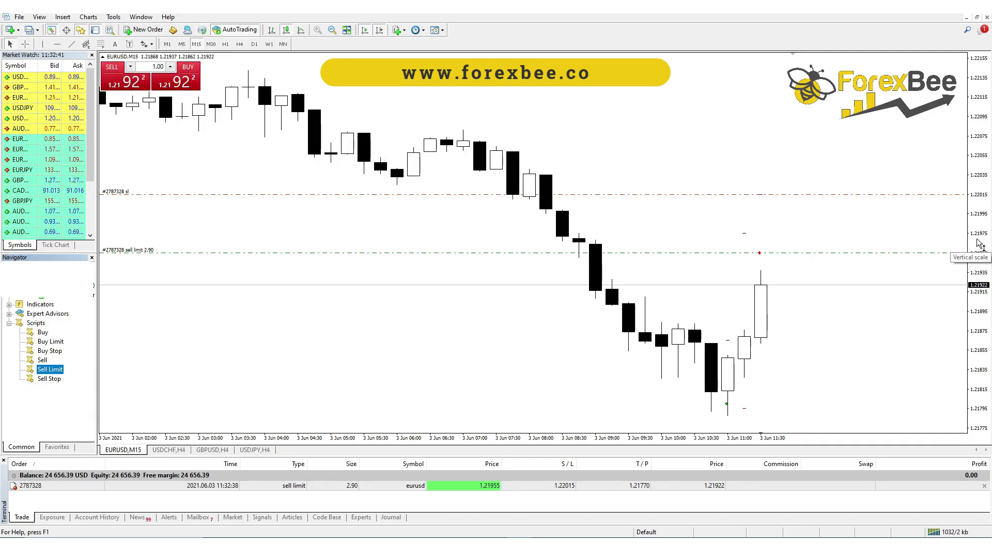
{"action": "left_click_drag", "start_coordinate": [979, 232], "coordinate": [981, 244]}
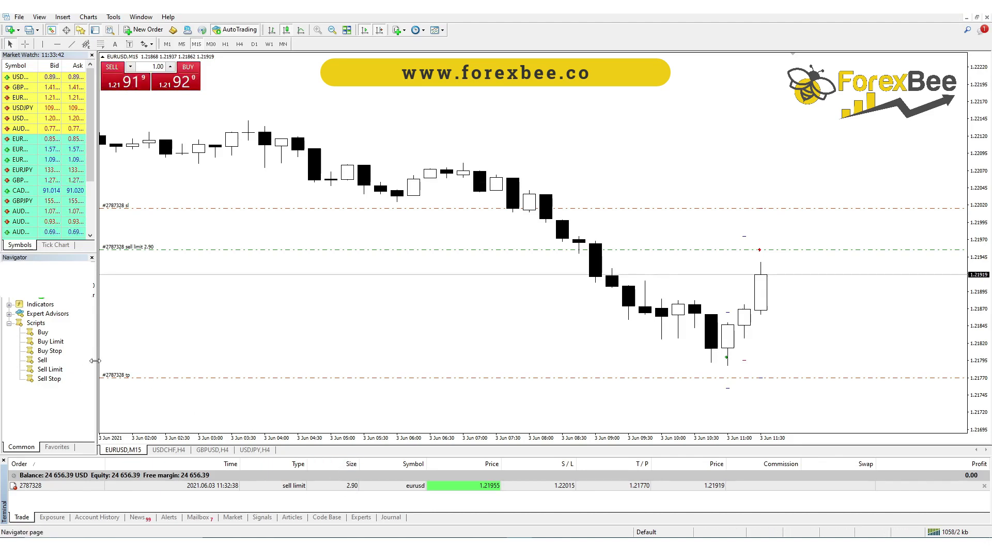
Reopen the Sell Limit script on the EURUSD chart to review its input parameters, and close it without running it.
{"action": "left_click_drag", "start_coordinate": [50, 370], "coordinate": [327, 290]}
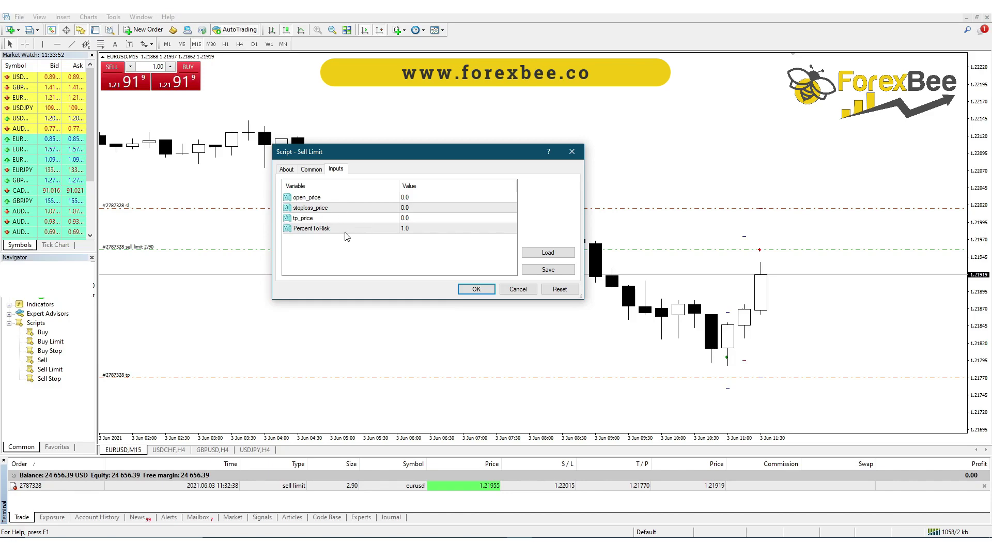
{"action": "left_click", "coordinate": [518, 289]}
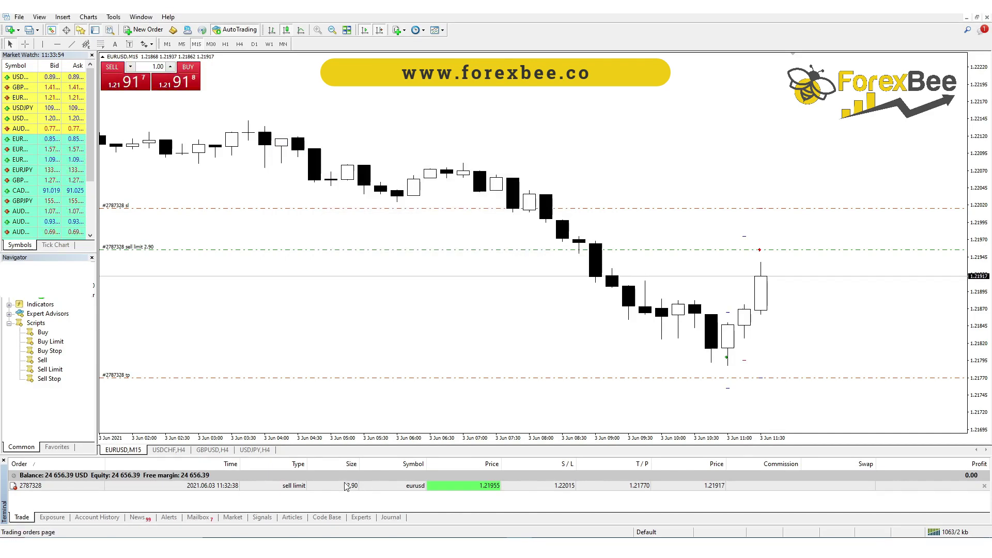